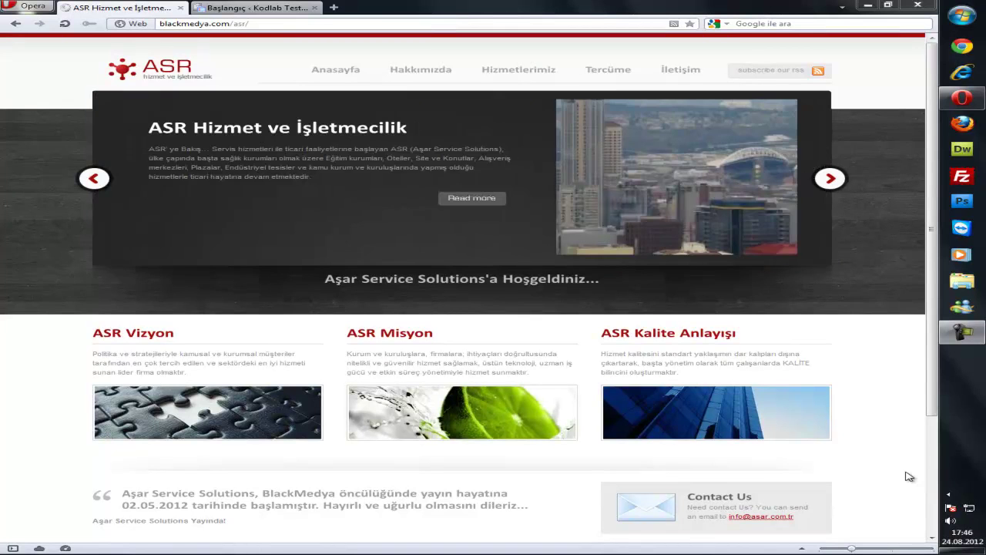
Browse the ASR site's Hakkımızda, Hizmetlerimiz, Tercüme and İletişim pages.
left_click_drag(934, 194, 934, 340)
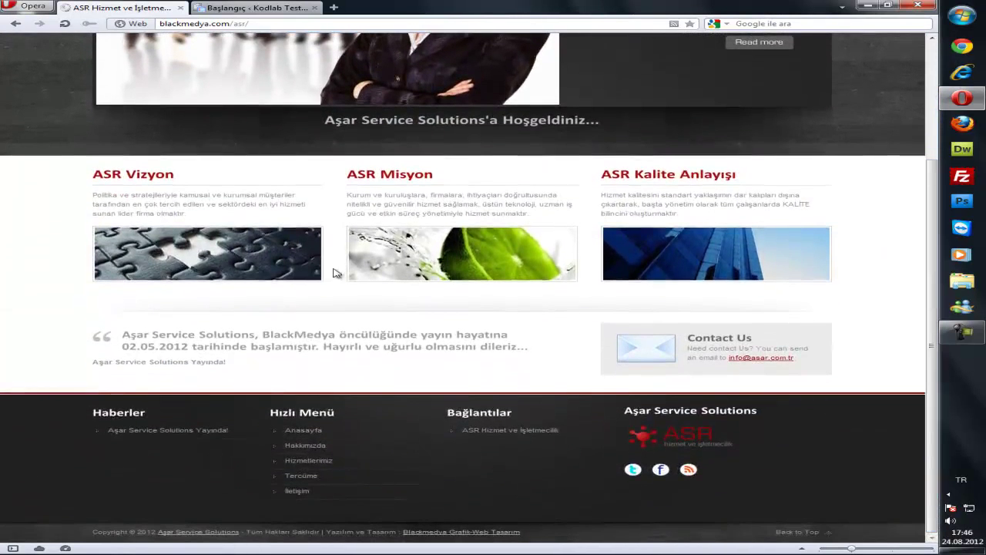
scroll(443, 392, "up", 3)
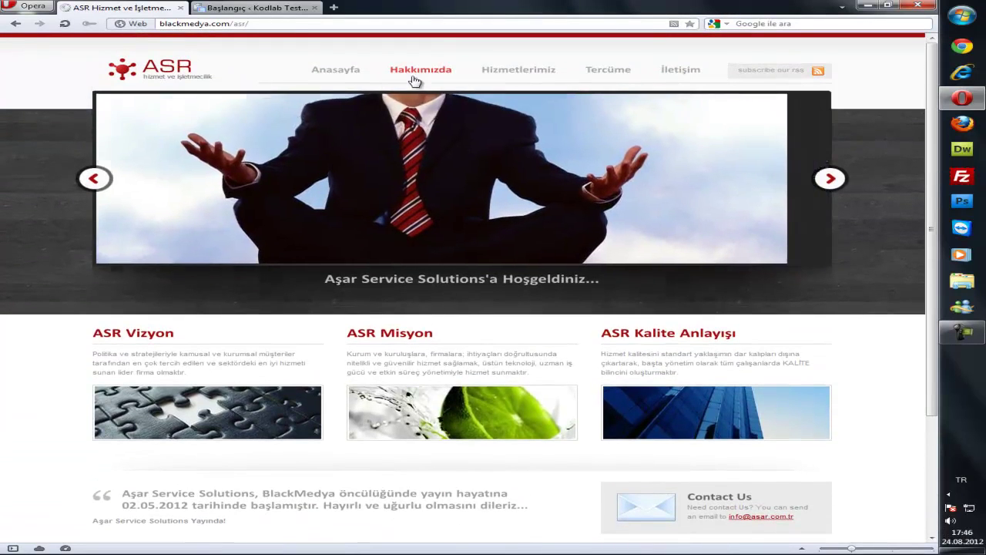
left_click(417, 85)
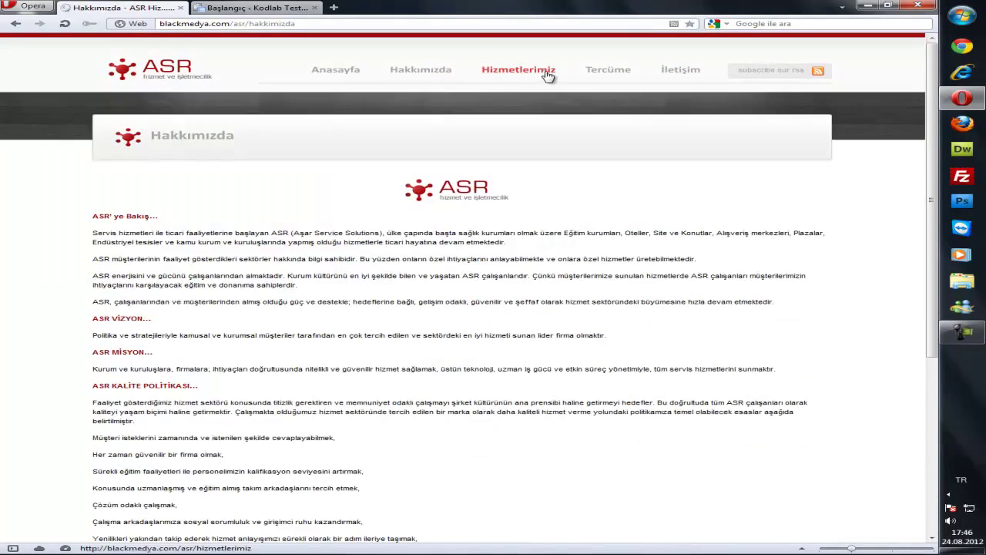
left_click(547, 73)
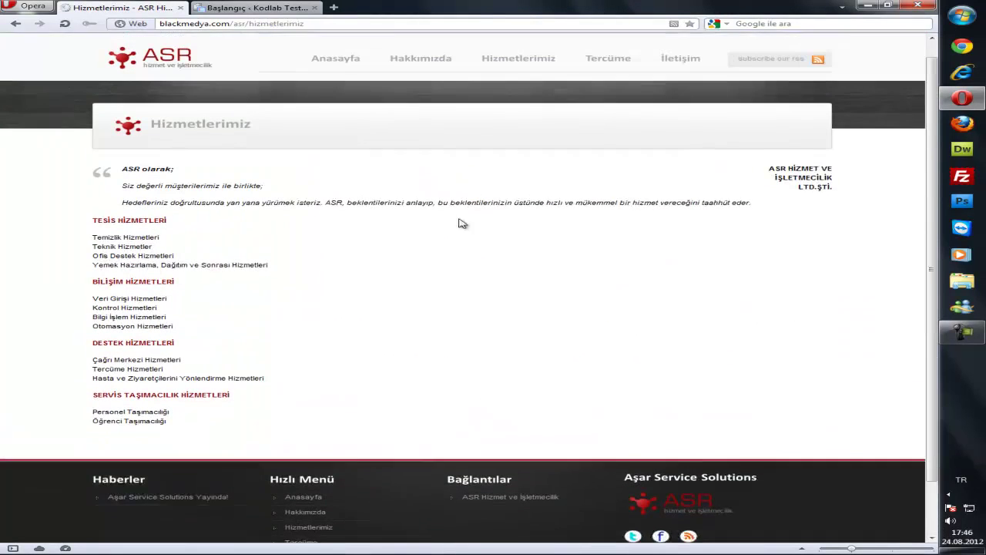
left_click(610, 90)
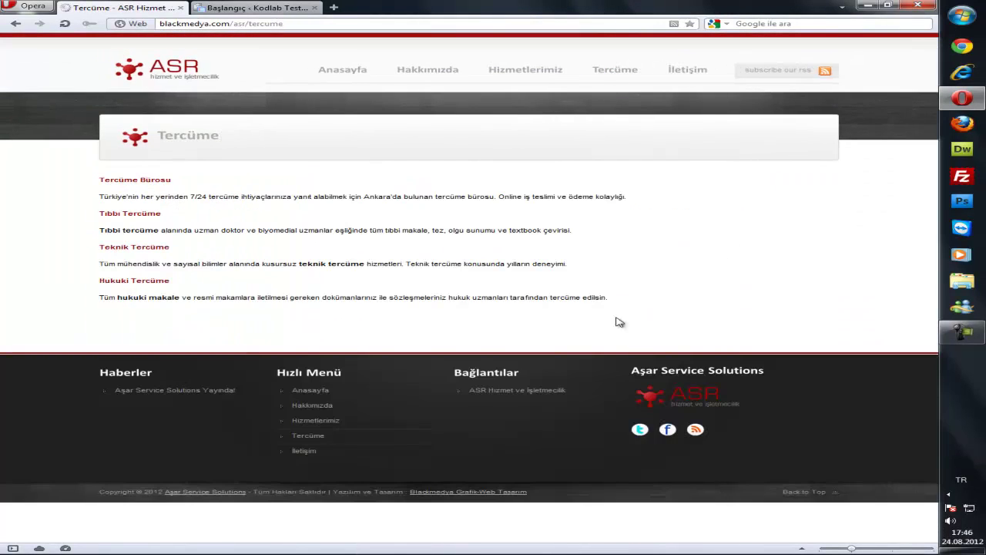
left_click(687, 69)
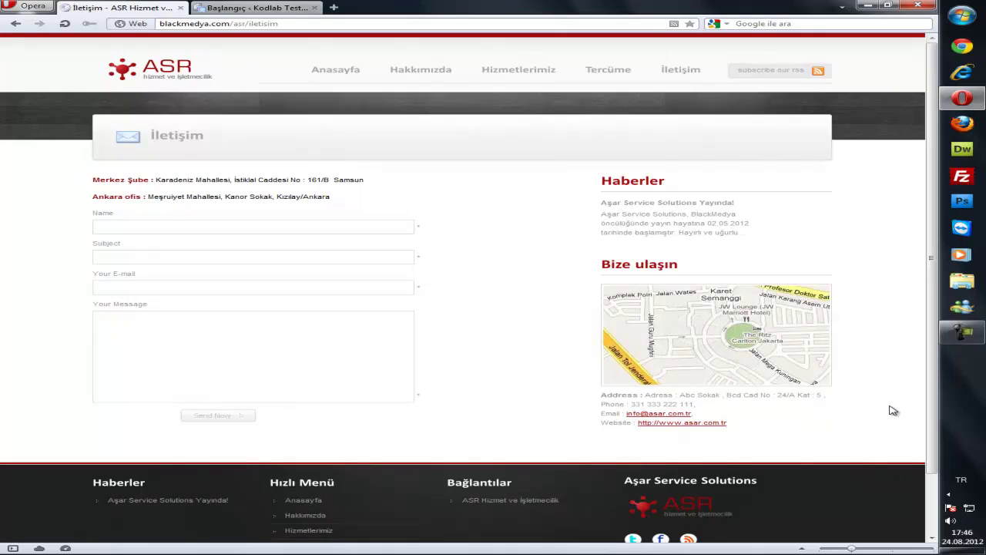
Return to the ASR home page, switch to the Kodlab Test dashboard tab, then minimize Opera.
left_click(148, 70)
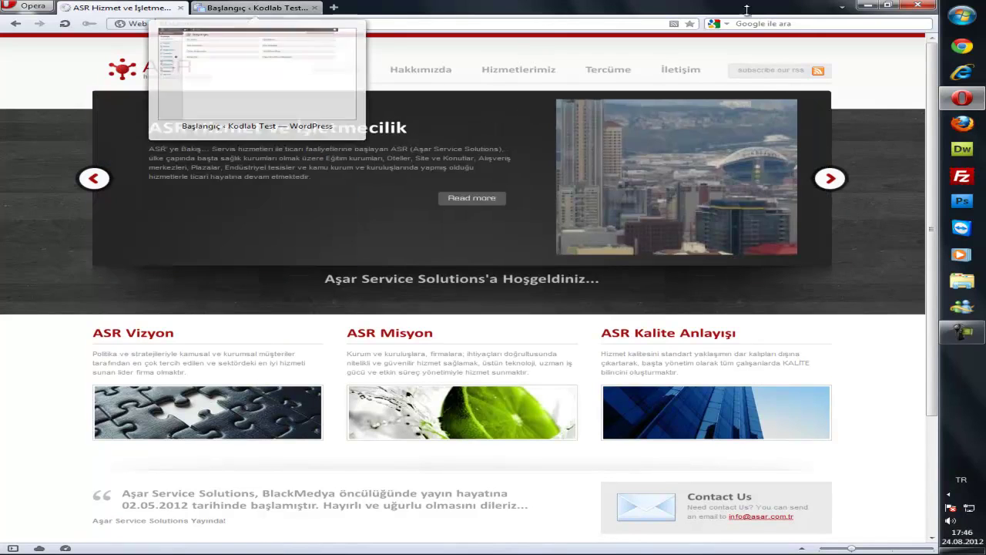
left_click(254, 7)
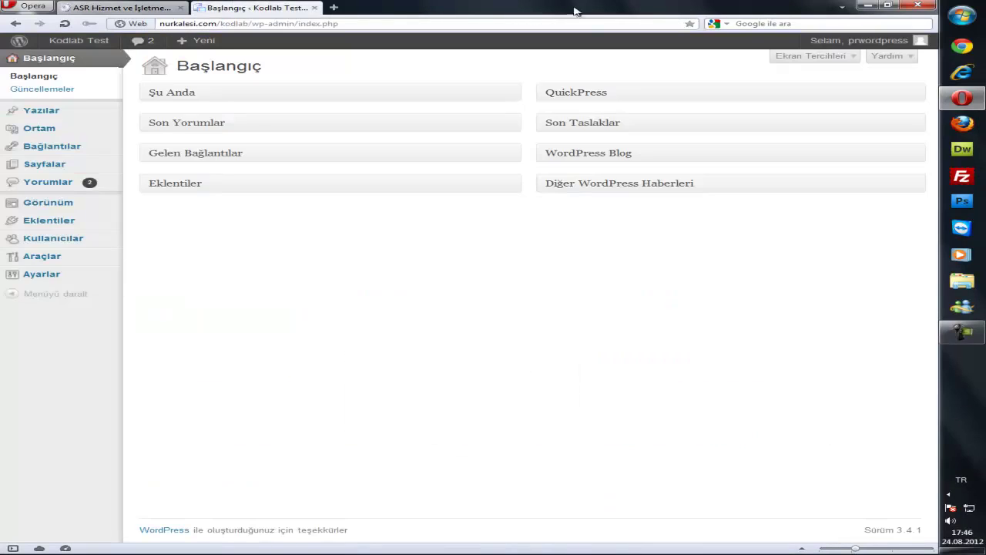
left_click(868, 5)
Open the Onixus theme folder and extract onixus.zip into its theme subfolder.
left_click_drag(27, 23, 262, 55)
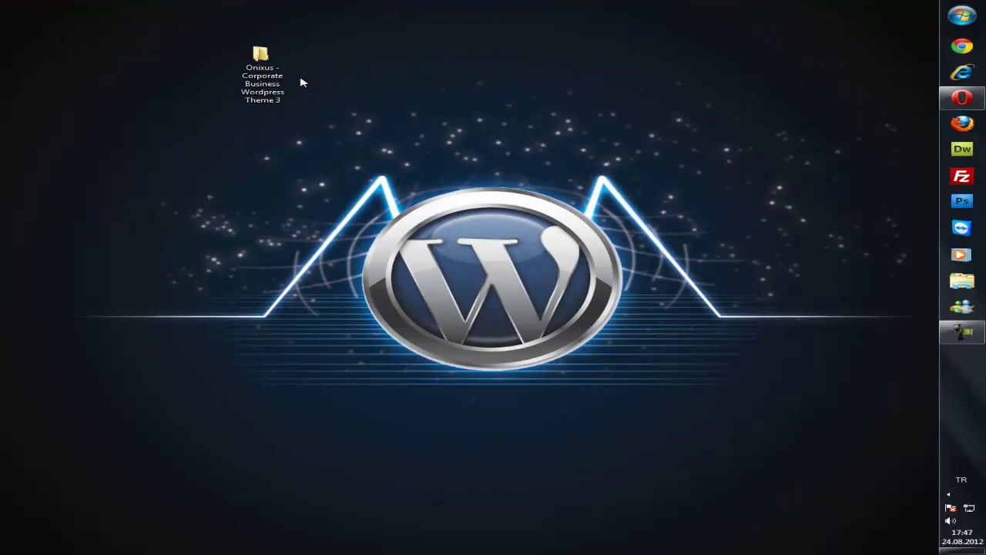
double_click(262, 66)
left_click_drag(439, 9, 502, 83)
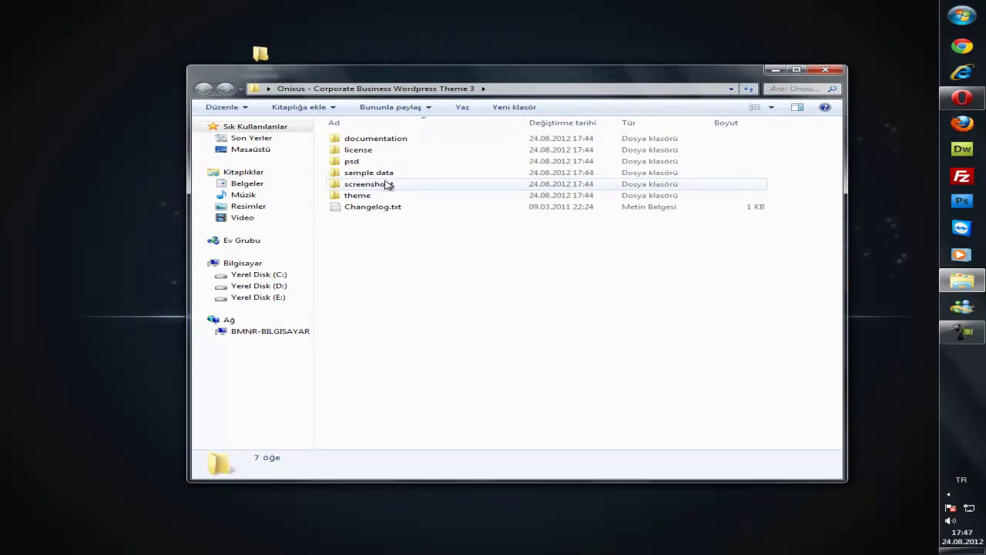
double_click(372, 197)
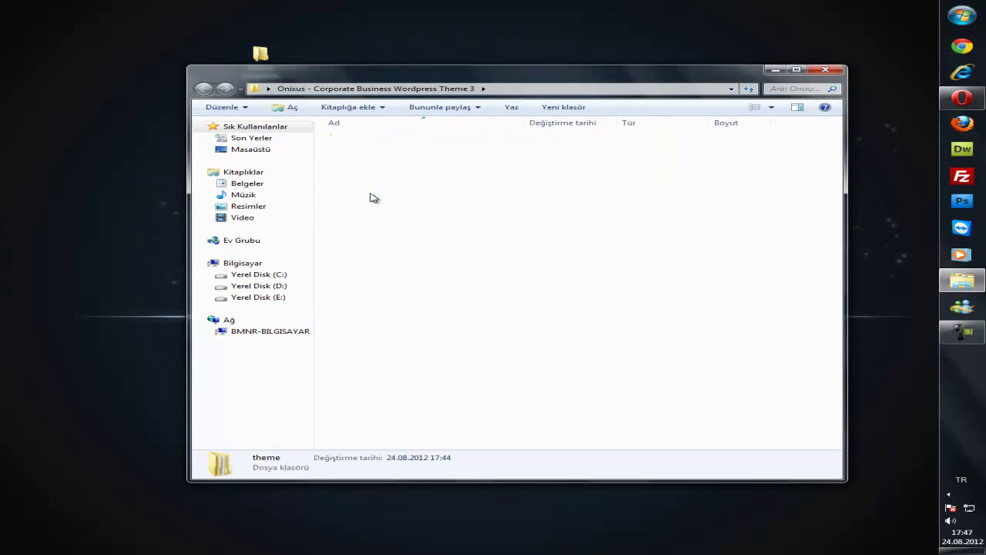
left_click(366, 140)
right_click(367, 140)
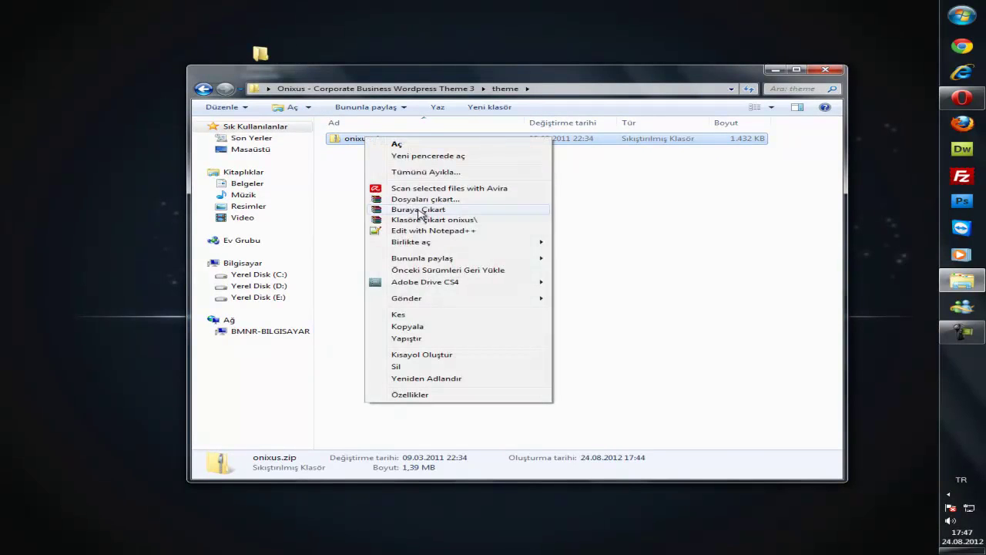
left_click(418, 208)
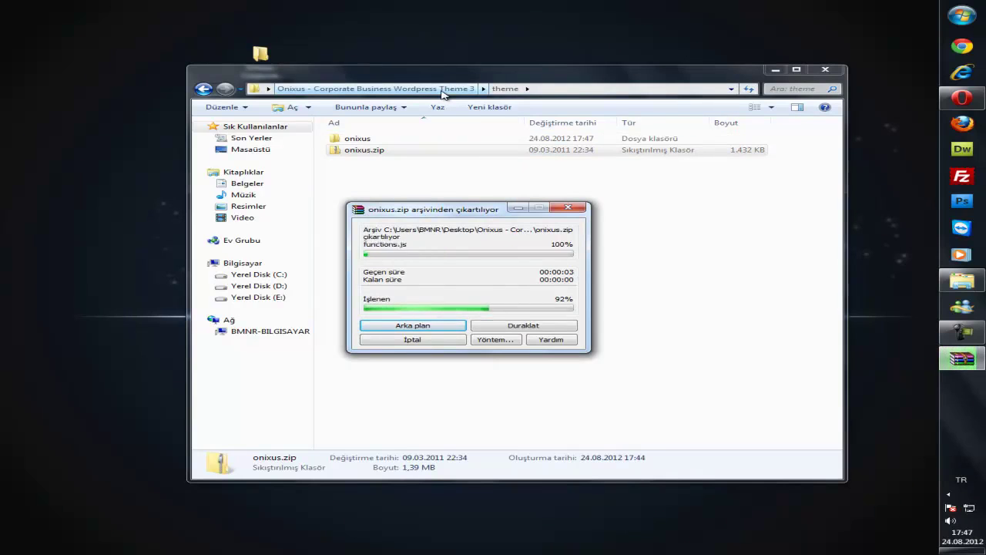
Check the extracted onixus folder's contents, then rename the folder to pw.
double_click(354, 175)
scroll(568, 309, "down", 3)
scroll(539, 269, "up", 3)
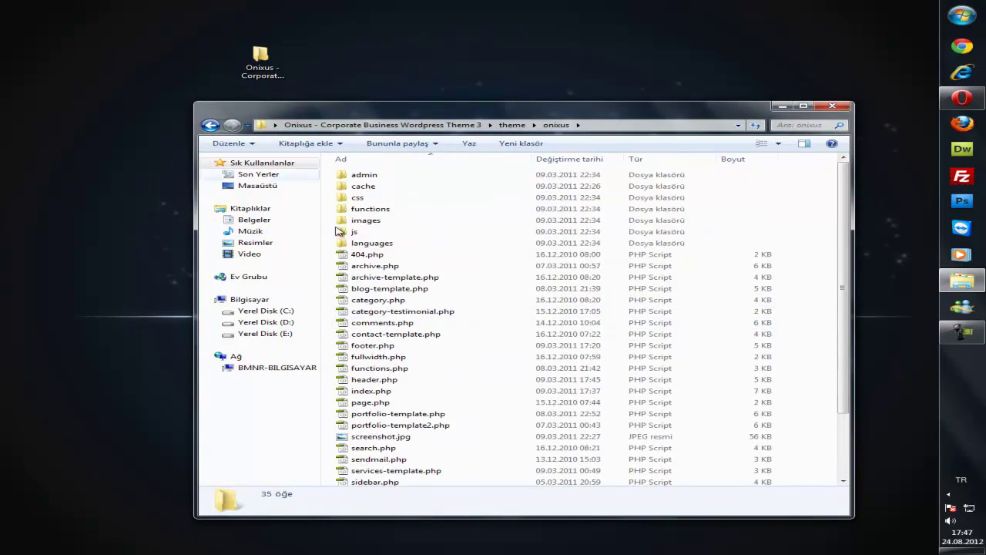
left_click(209, 125)
right_click(367, 176)
left_click(456, 396)
type("pw")
key("Return")
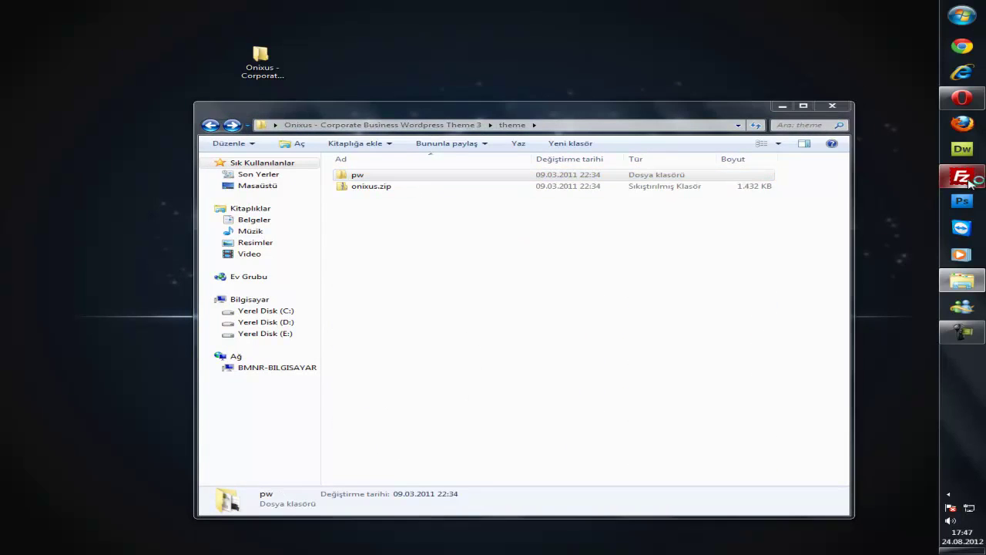
Place FileZilla beside the folder window and log in to the FTP server.
left_click_drag(657, 110, 469, 95)
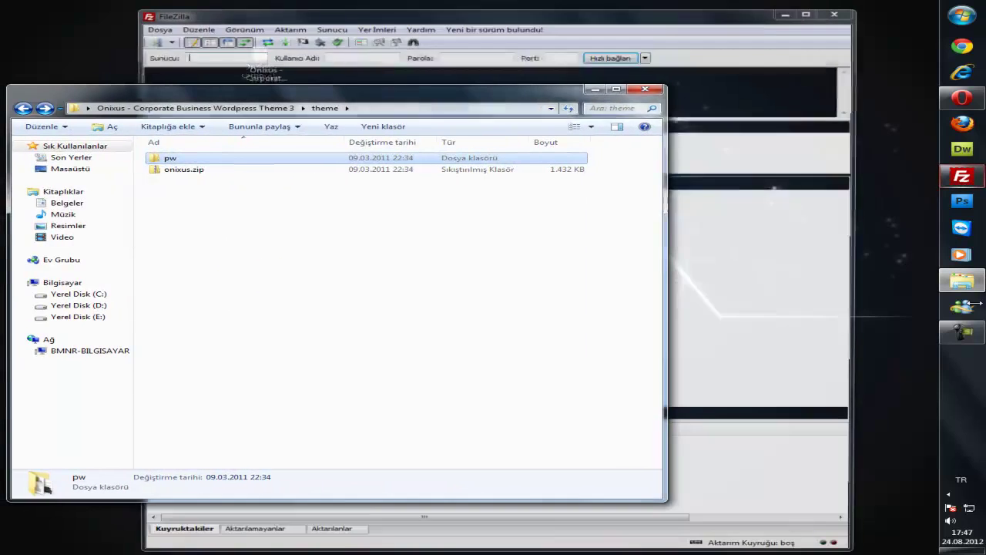
left_click_drag(617, 23, 642, 25)
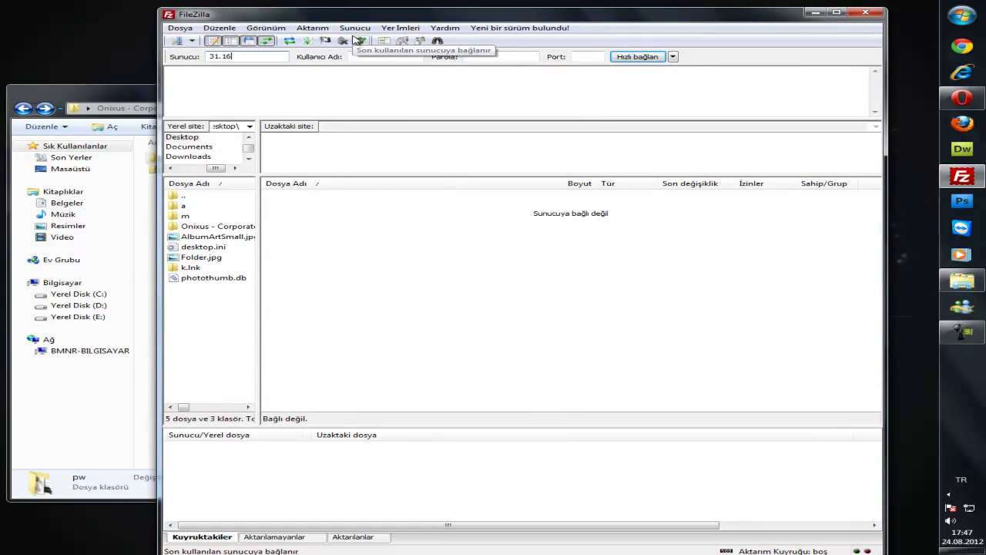
type("9.84.16")
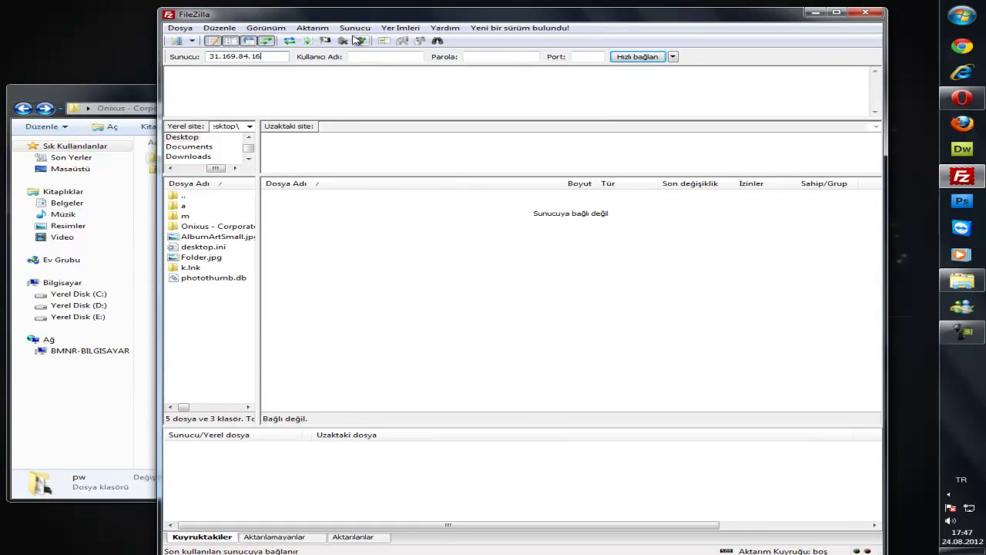
key("Tab")
type("1")
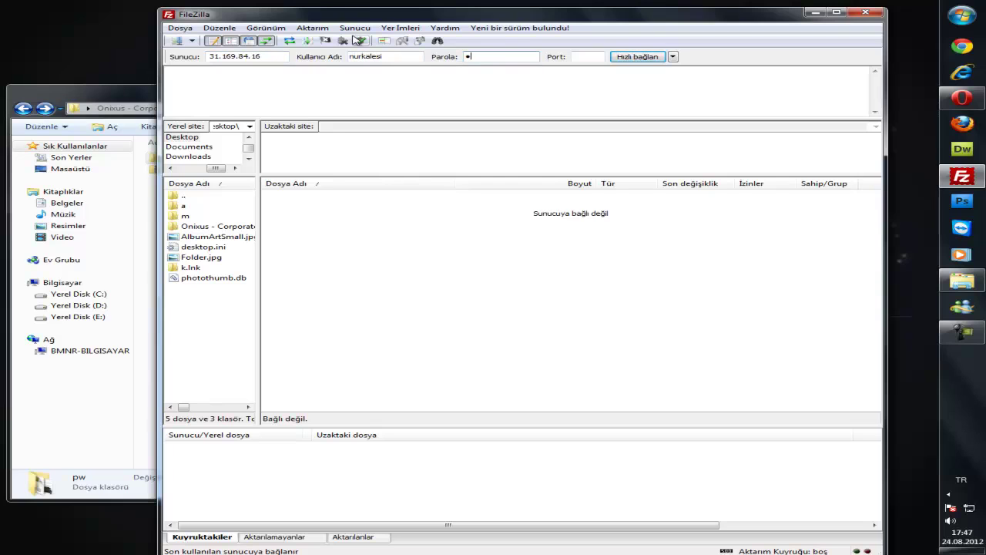
type("5")
key("Return")
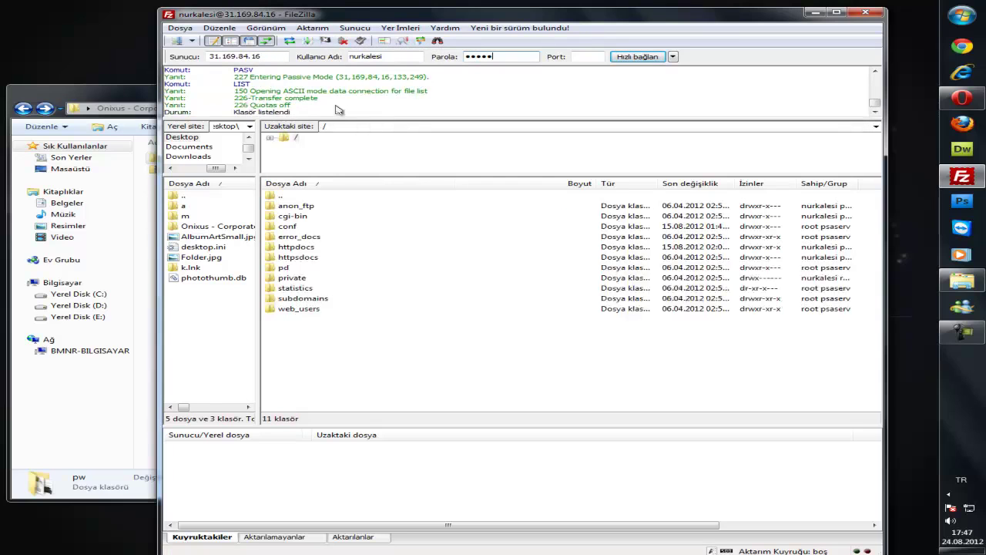
Navigate the remote pane to httpdocs/kodlab/wp-content/themes.
double_click(308, 256)
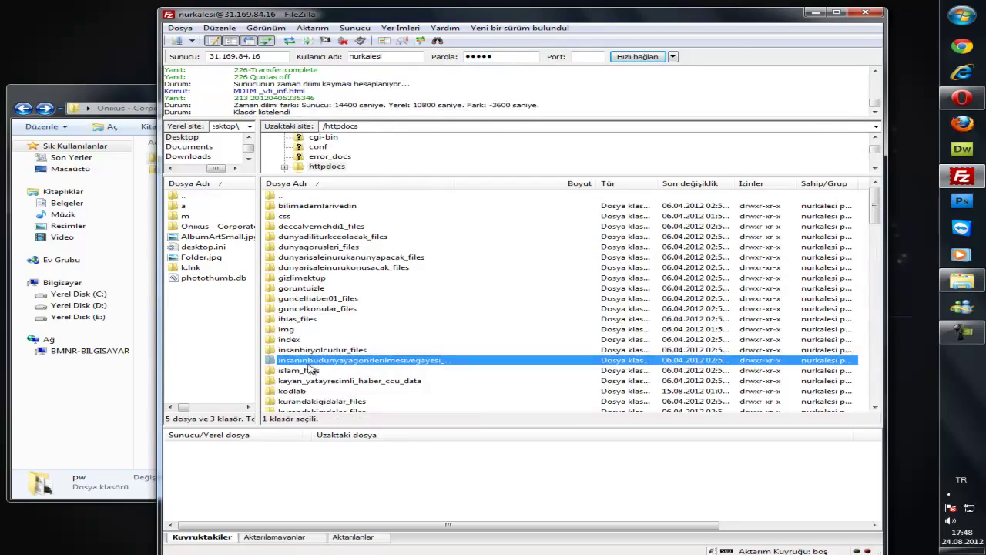
double_click(297, 391)
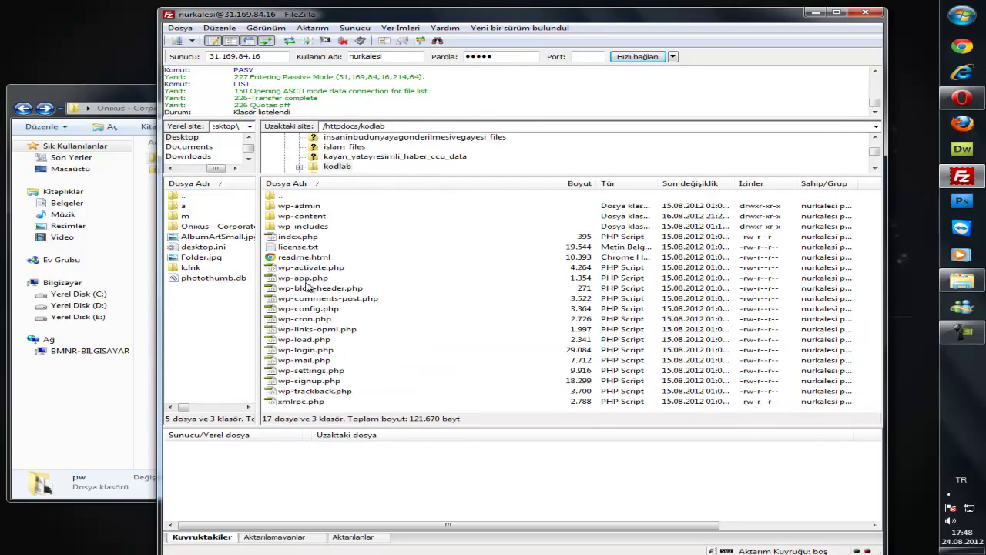
double_click(313, 219)
double_click(314, 226)
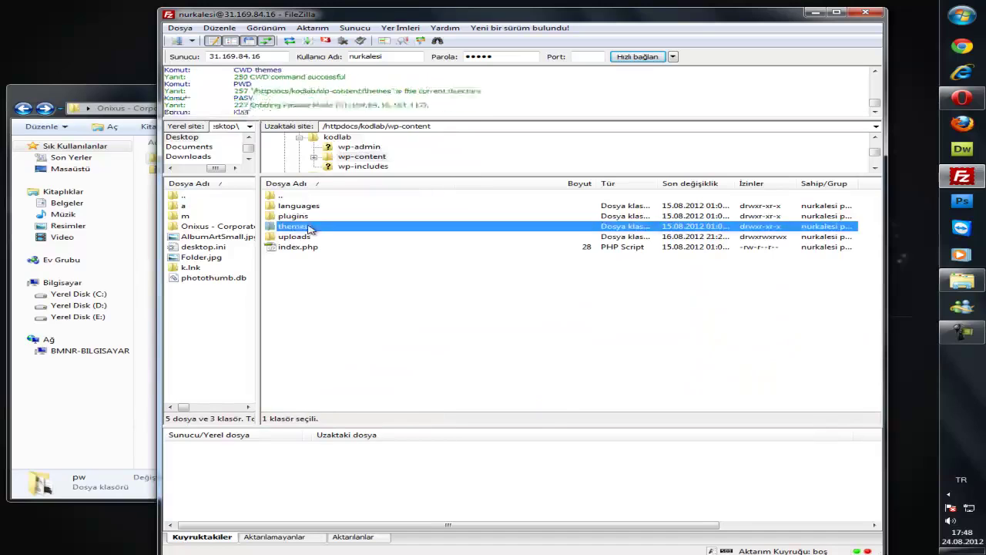
Snap Explorer beside FileZilla and upload the pw folder into the remote themes folder.
left_click(148, 301)
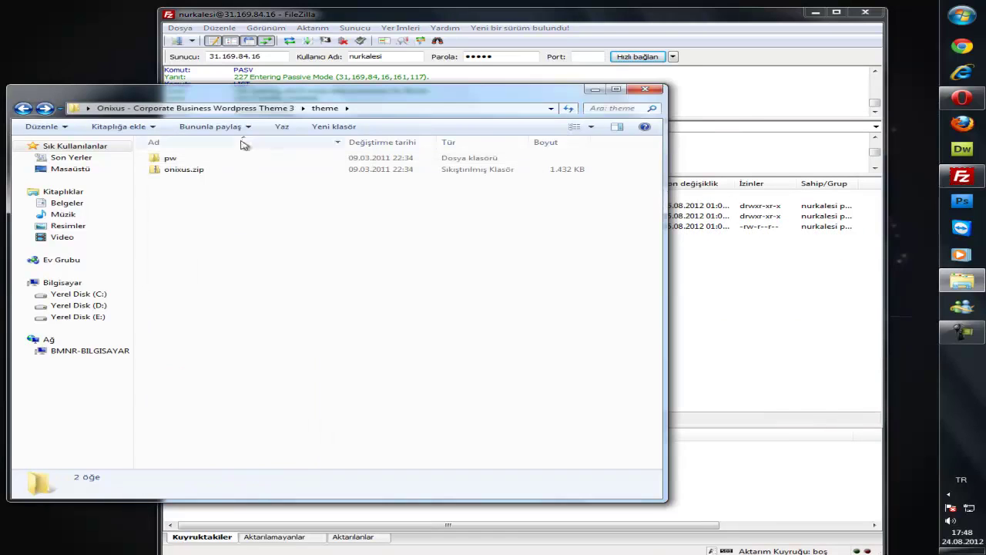
left_click_drag(569, 15, 623, 17)
left_click(182, 268)
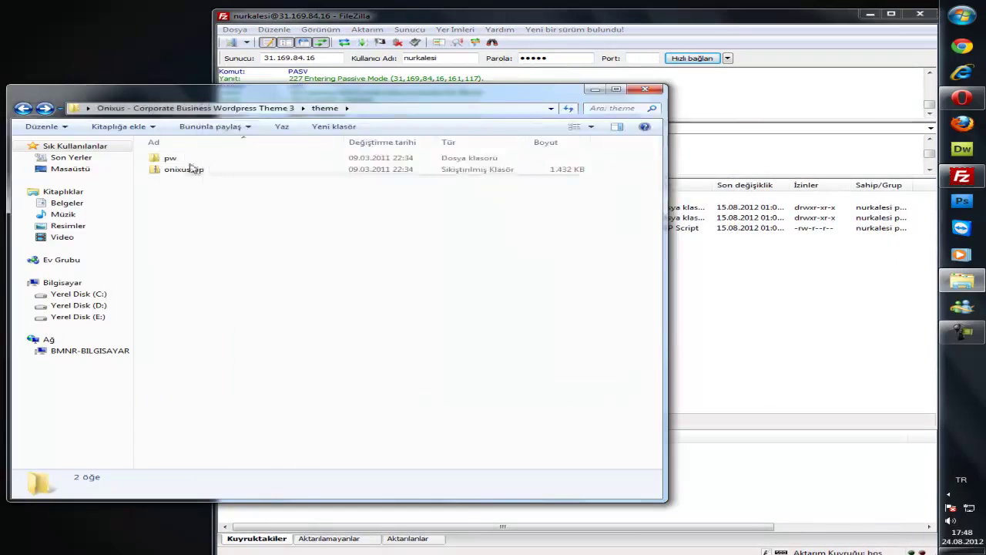
key("super+Left")
left_click_drag(544, 20, 576, 21)
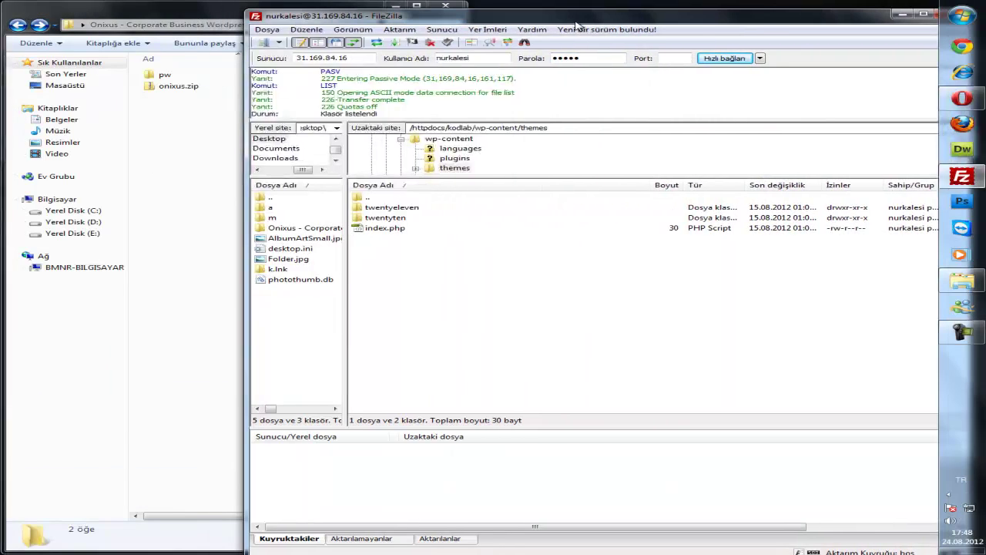
left_click_drag(164, 75, 445, 266)
left_click(187, 236)
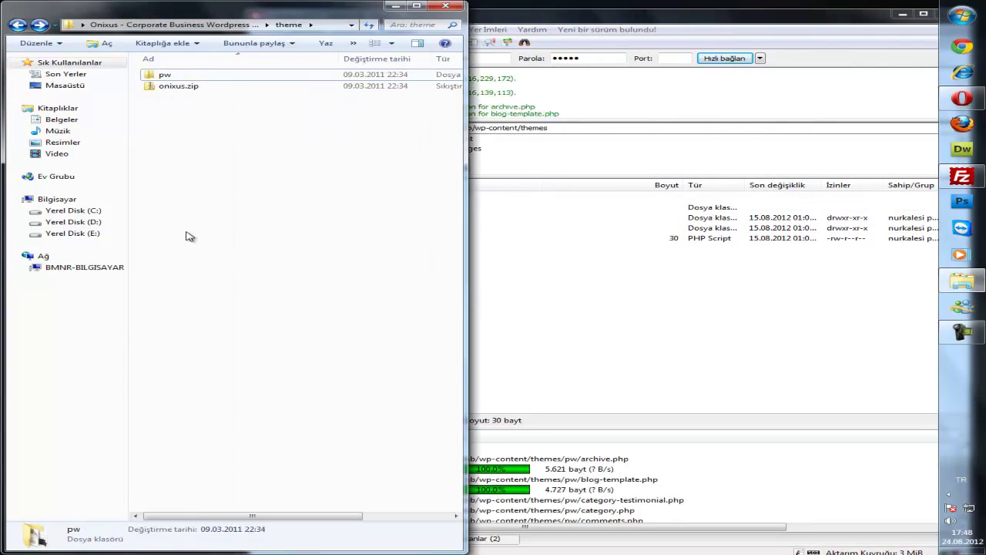
Minimize Explorer, reposition FileZilla, and bring up the WordPress dashboard in Opera.
left_click(17, 26)
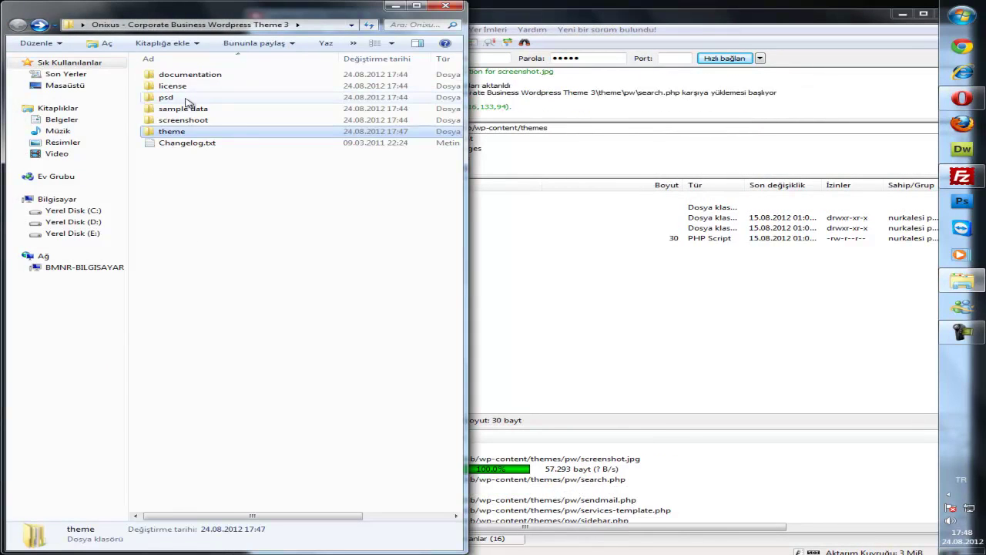
left_click(395, 6)
left_click_drag(597, 26, 426, 32)
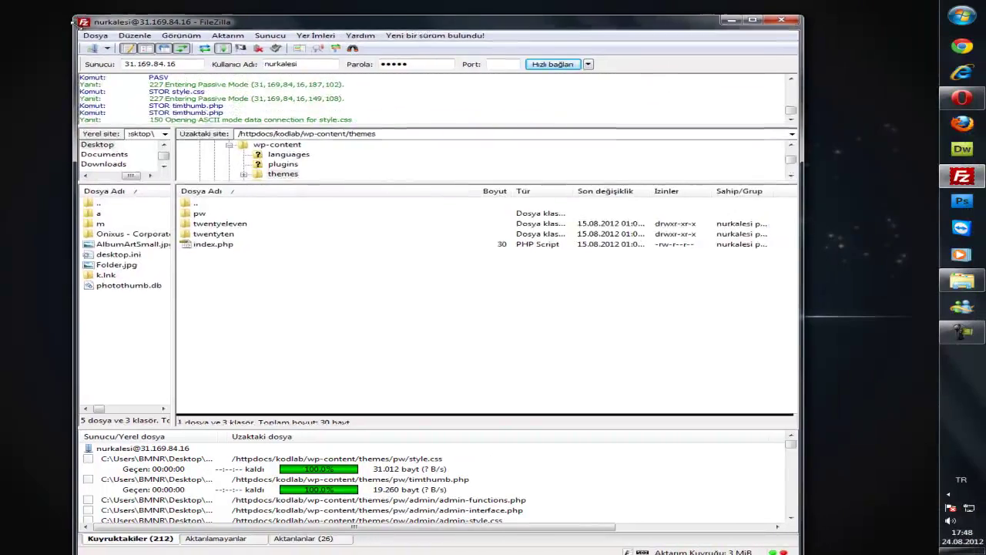
left_click_drag(72, 21, 65, 34)
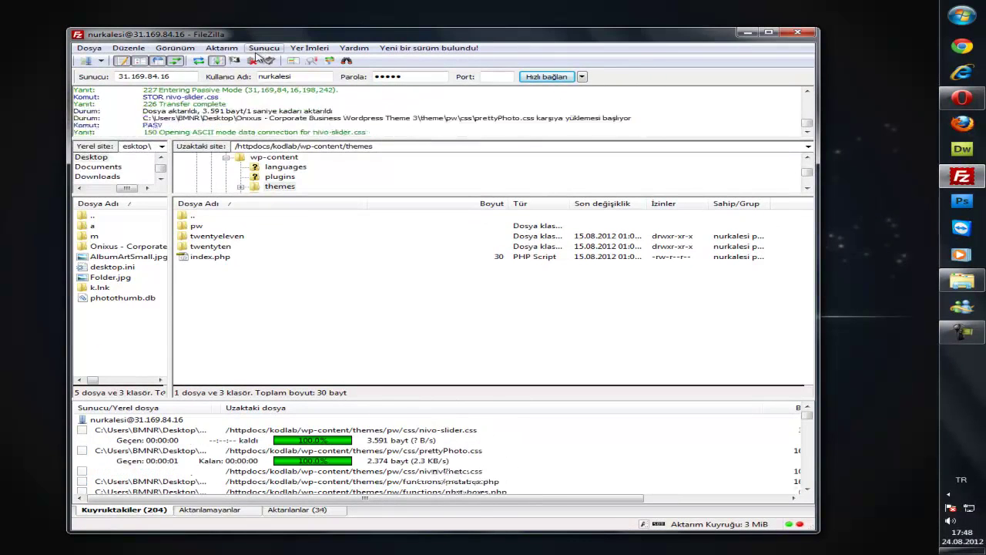
left_click(984, 94)
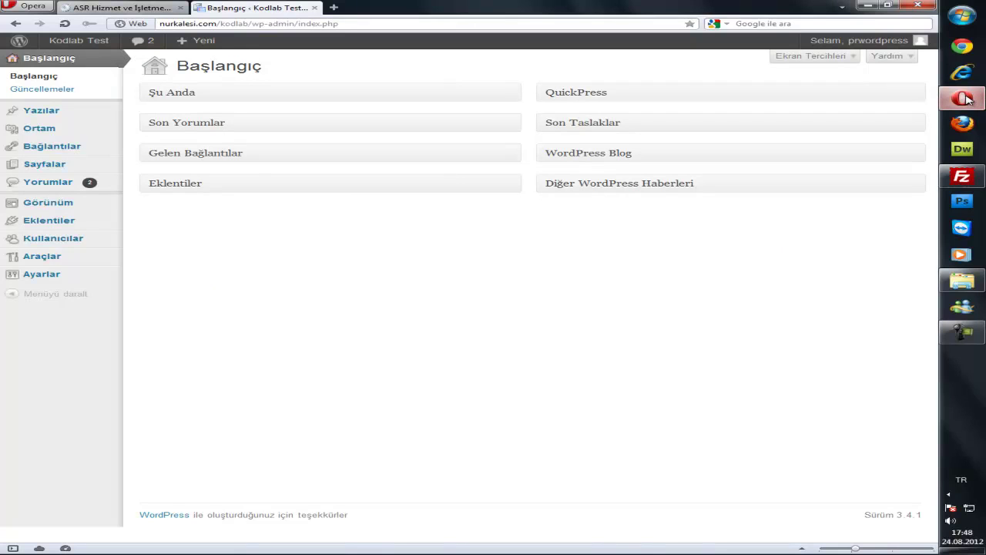
Return to FileZilla and wait until all 238 pw files finish uploading to themes.
left_click(968, 98)
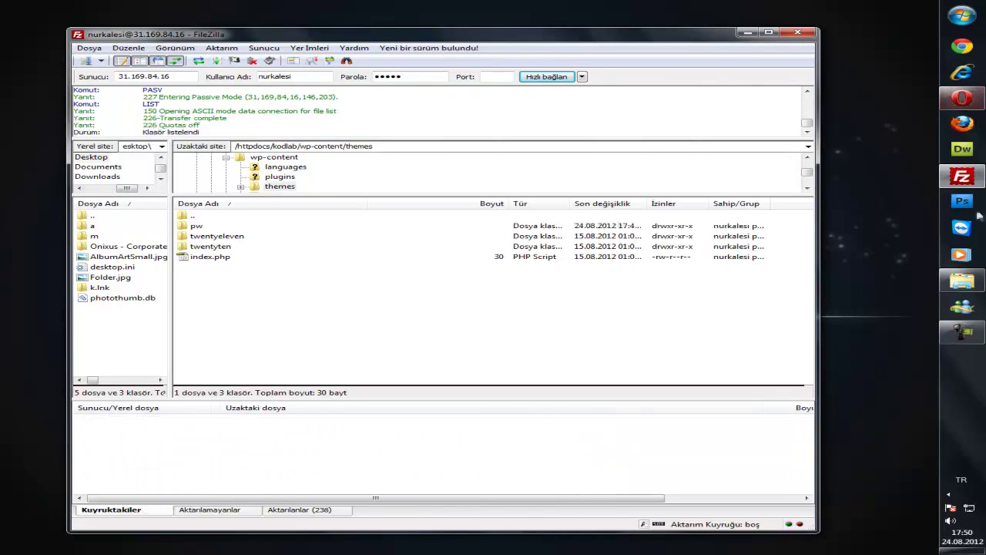
left_click_drag(474, 44, 500, 43)
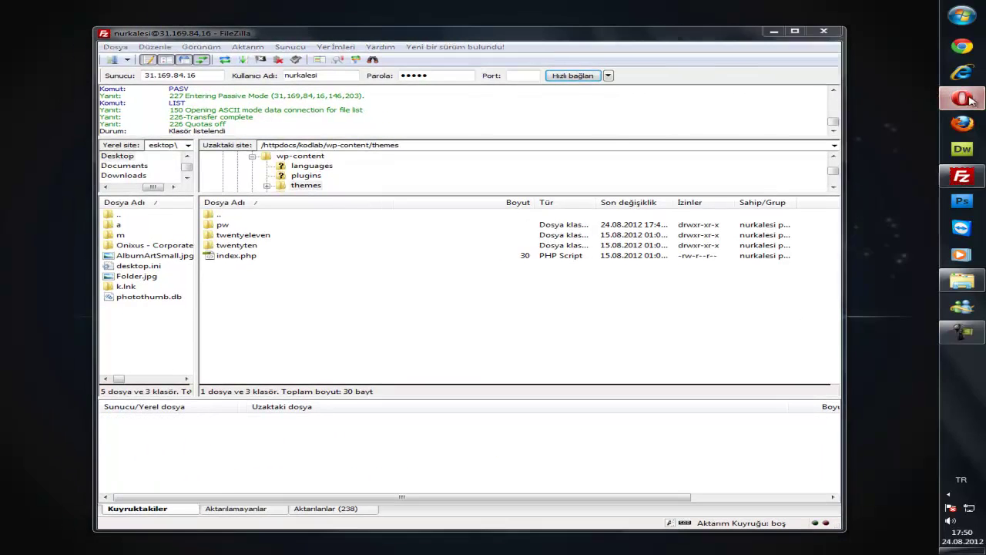
Activate Onixus under Görünüm > Temalar and open the live site in a new tab.
left_click(961, 98)
mouse_move(78, 208)
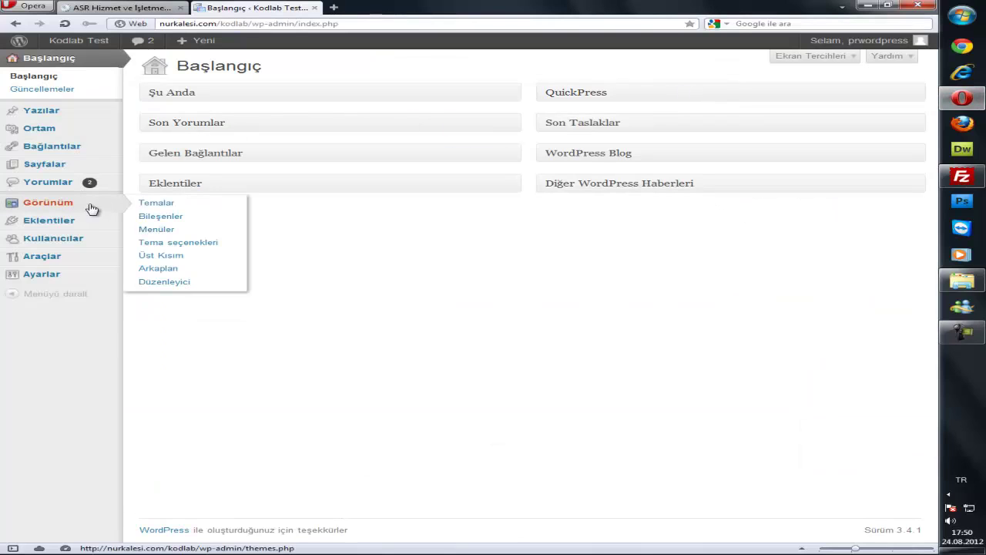
left_click(167, 205)
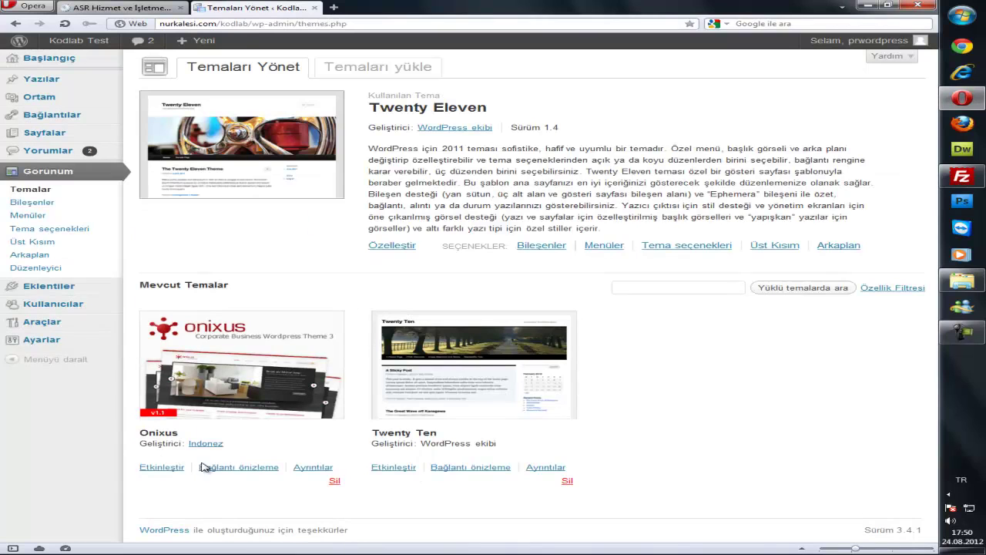
left_click(158, 468)
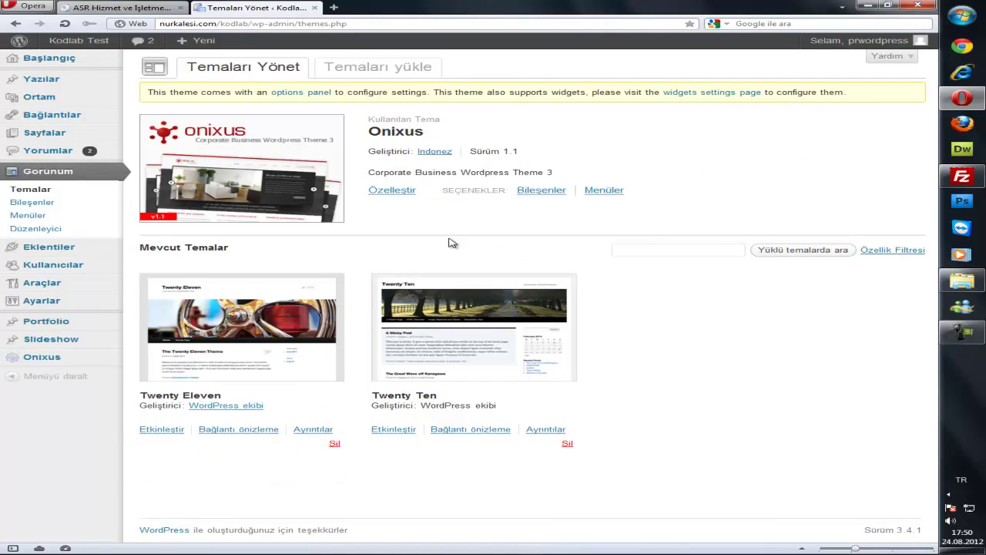
middle_click(79, 40)
left_click(363, 9)
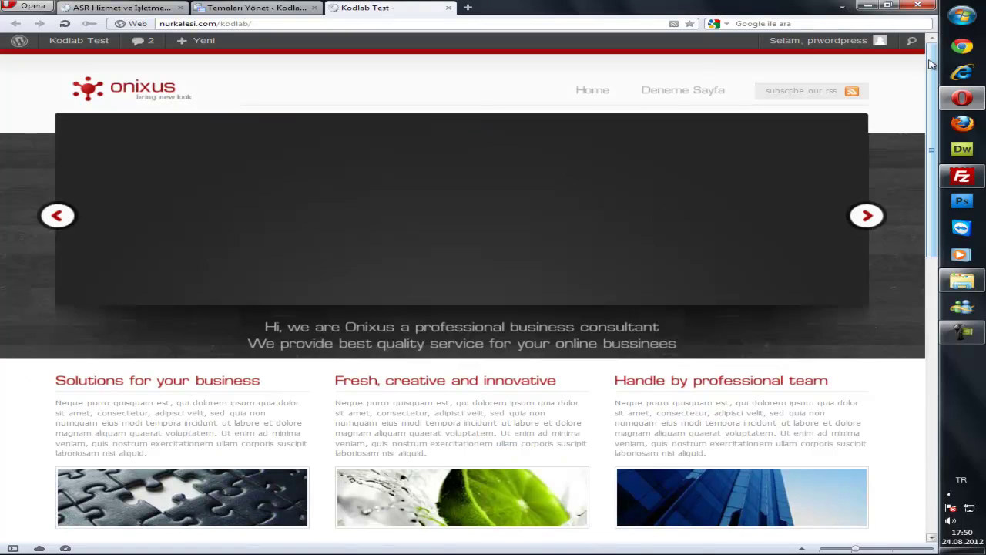
Scroll the Onixus-styled homepage to its footer showing Latest News and Little About Us.
left_click_drag(937, 58, 937, 369)
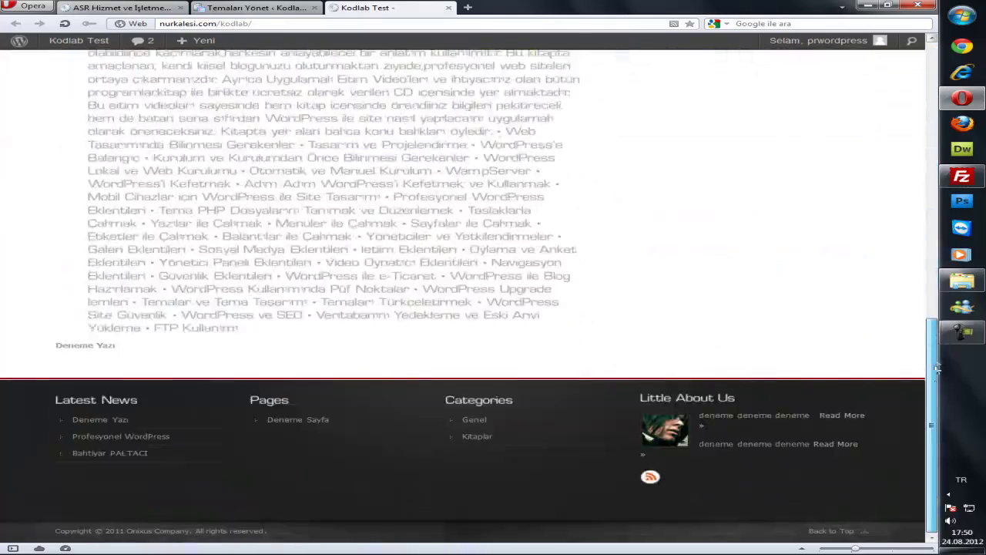